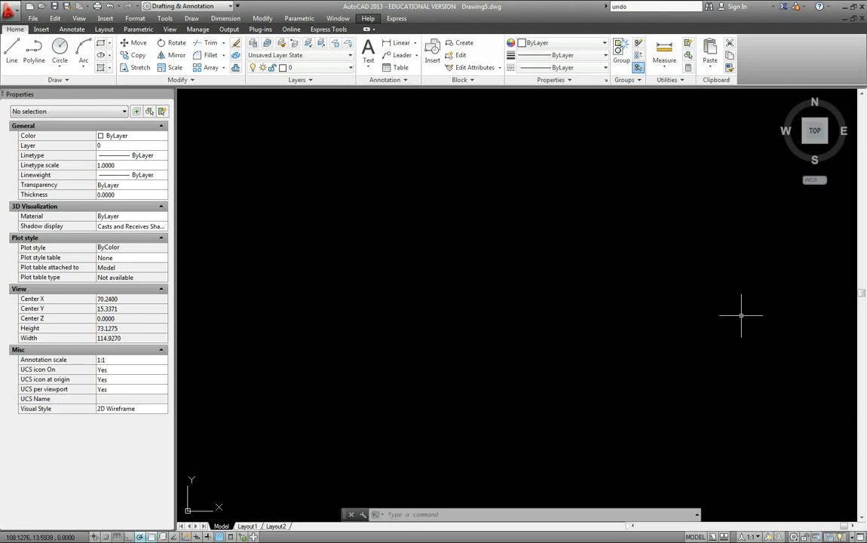
# Step: Draw two separate slanted lines side by side, a short steep one and a longer, more inclined one
pyautogui.write('l')
pyautogui.press('Return')
pyautogui.click(294, 319)
pyautogui.click(301, 254)
pyautogui.press('Escape')
pyautogui.write('l')
pyautogui.press('Return')
pyautogui.click(378, 340)
pyautogui.click(423, 261)
pyautogui.press('Escape')
# Step: Draw a circle beside the two lines, level with them
pyautogui.write('c')
pyautogui.press('Return')
pyautogui.click(547, 293)
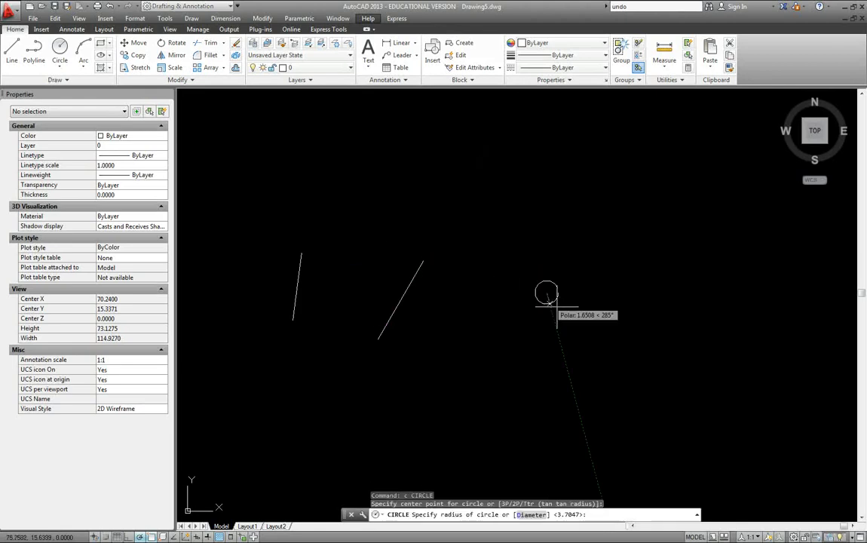
pyautogui.click(575, 329)
# Step: Draw a horizontal ellipse below and beyond the circle, using axis endpoints
pyautogui.write('El')
pyautogui.press('Return')
pyautogui.click(669, 388)
pyautogui.click(745, 389)
pyautogui.click(709, 364)
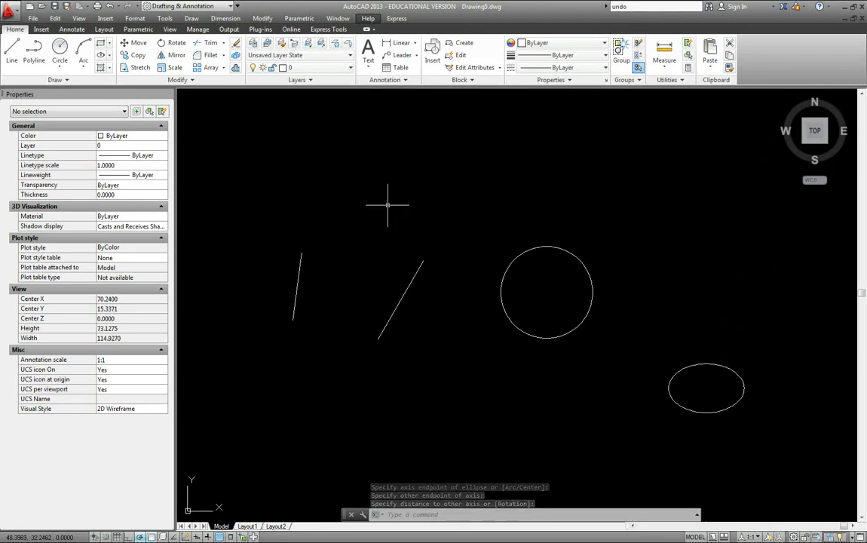
# Step: Undo the ellipse, the circle and both lines one by one, and redo all four objects
pyautogui.click(110, 8)
pyautogui.click(110, 7)
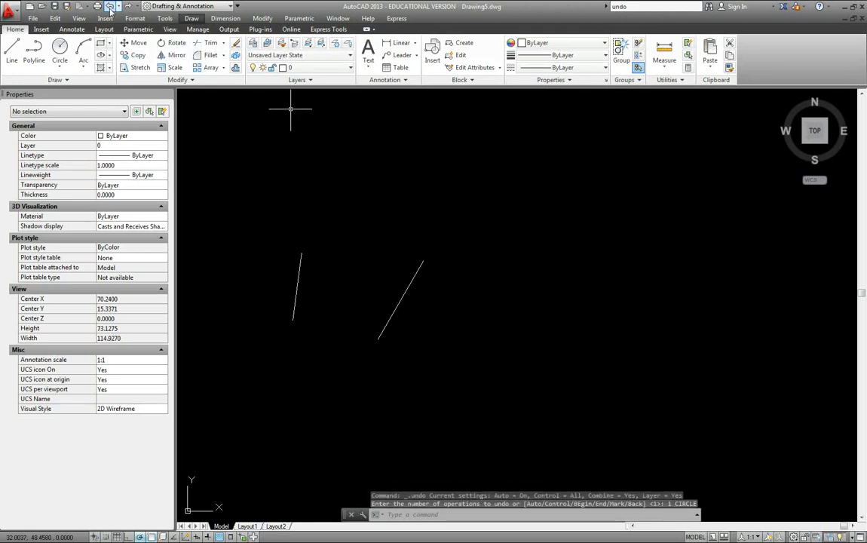
pyautogui.click(110, 7)
pyautogui.click(110, 8)
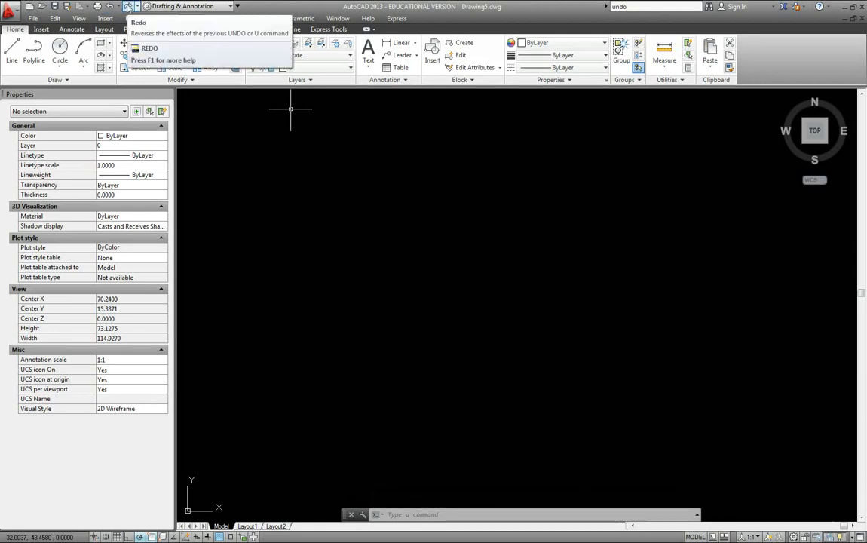
pyautogui.click(127, 6)
pyautogui.click(127, 6)
pyautogui.click(128, 6)
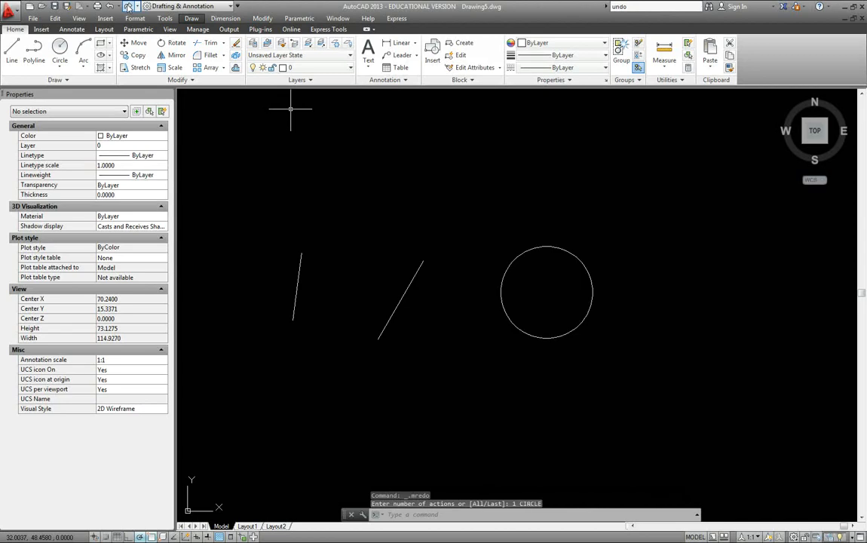
pyautogui.click(127, 7)
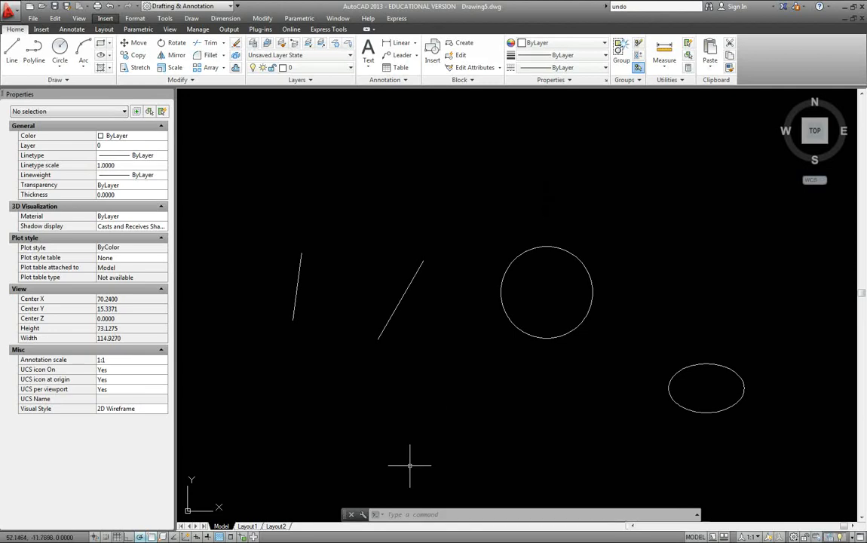
# Step: Undo the ellipse, the circle and both lines by running the U command once per object
pyautogui.write('u')
pyautogui.press('Return')
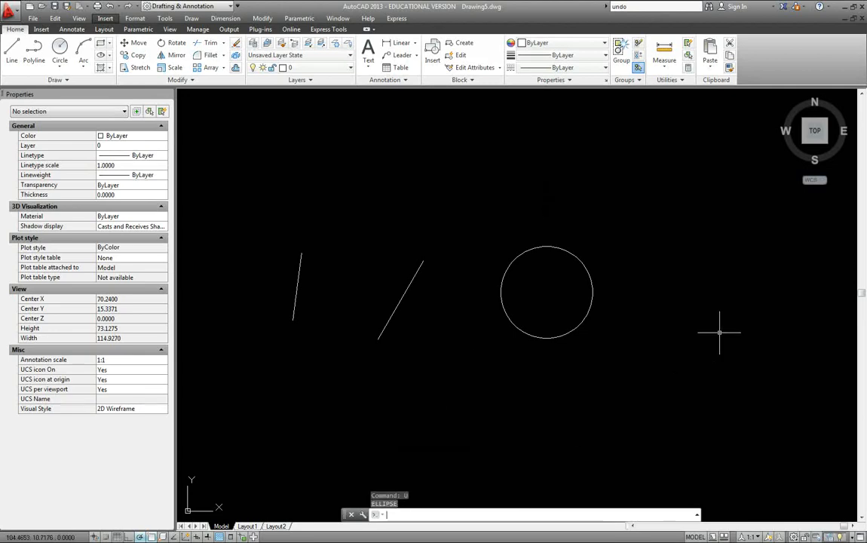
pyautogui.write('u')
pyautogui.press('Return')
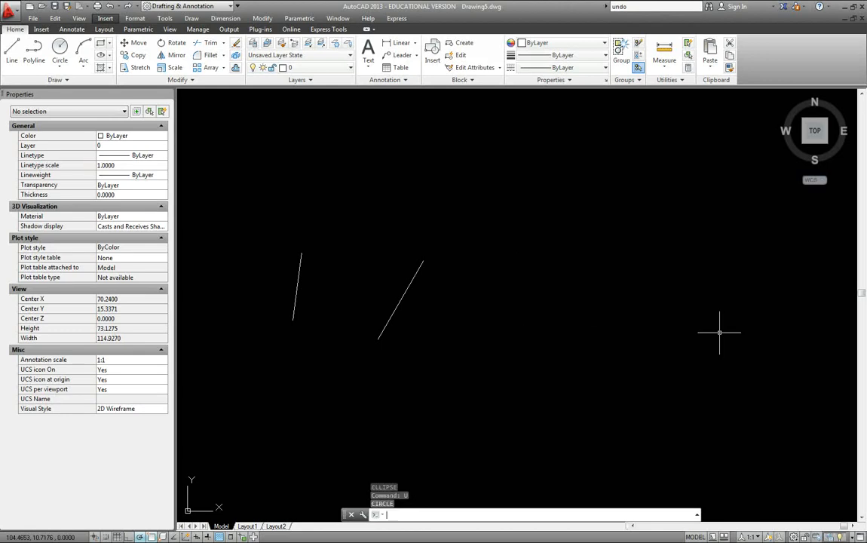
pyautogui.write('u')
pyautogui.press('Return')
pyautogui.write('u')
pyautogui.press('Return')
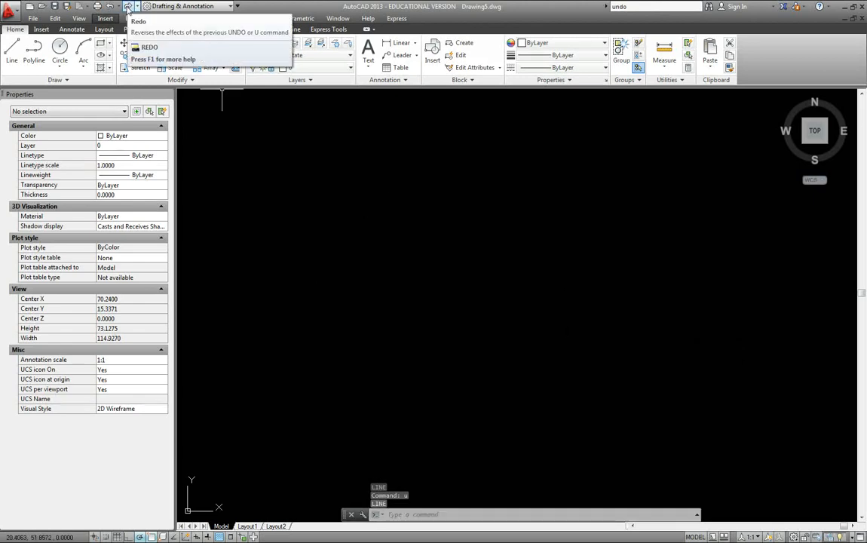
# Step: Redo both lines, the circle and the ellipse, and undo and redo the ellipse once more
pyautogui.click(128, 6)
pyautogui.click(128, 7)
pyautogui.click(128, 7)
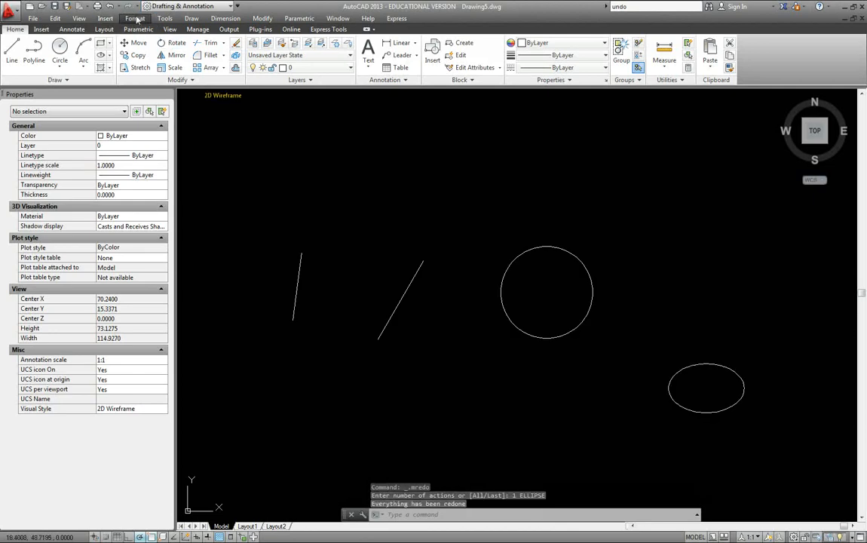
pyautogui.click(111, 6)
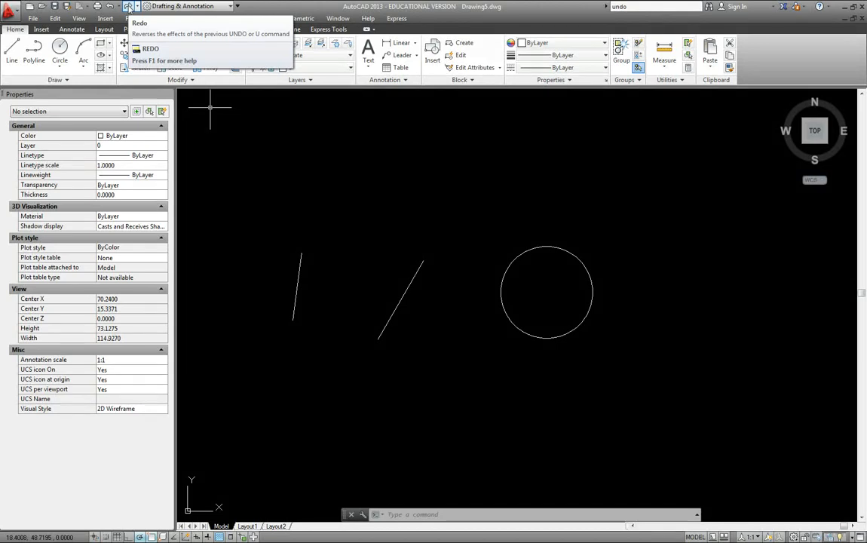
pyautogui.click(128, 7)
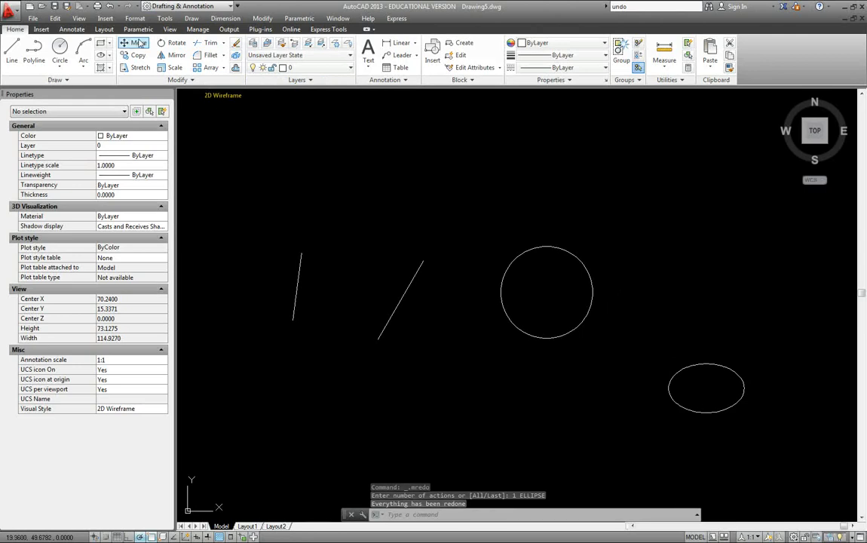
# Step: Step back through all four drawn objects with Undo, and bring each of them back with Redo
pyautogui.click(110, 7)
pyautogui.click(110, 7)
pyautogui.click(110, 7)
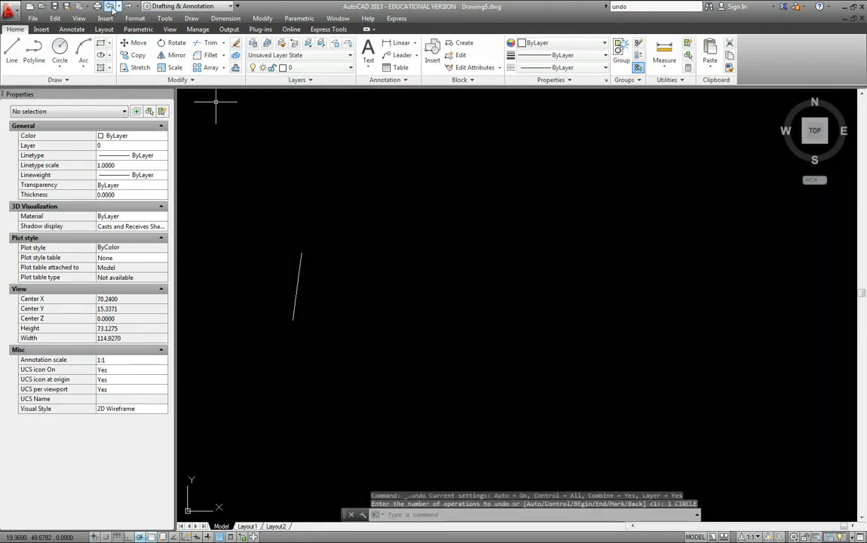
pyautogui.click(110, 6)
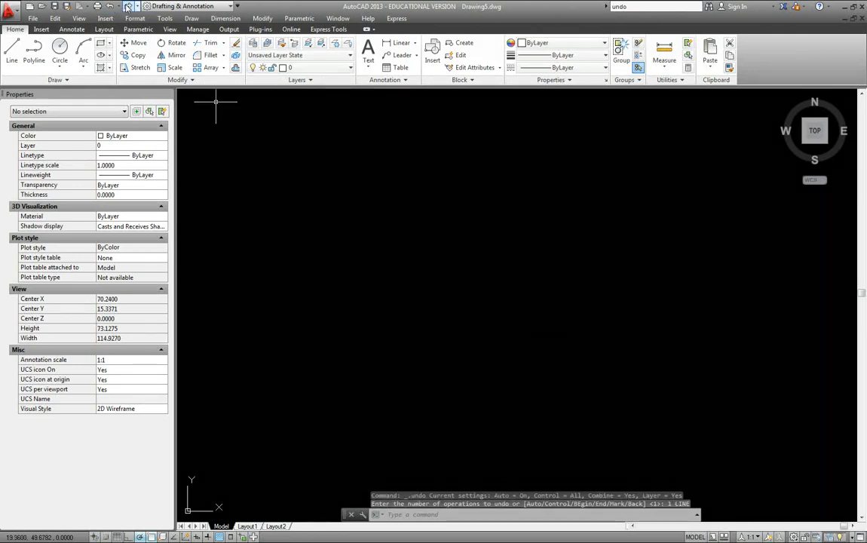
pyautogui.click(128, 7)
pyautogui.click(127, 7)
pyautogui.click(127, 7)
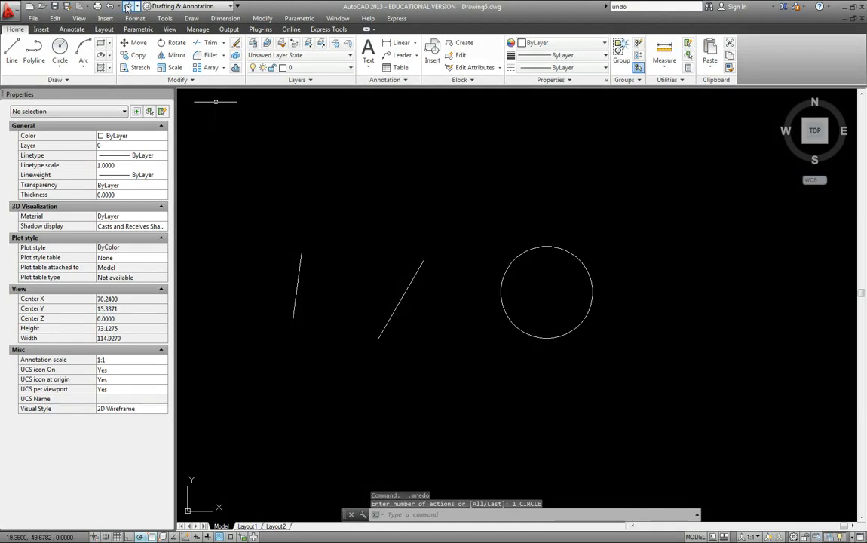
pyautogui.click(127, 6)
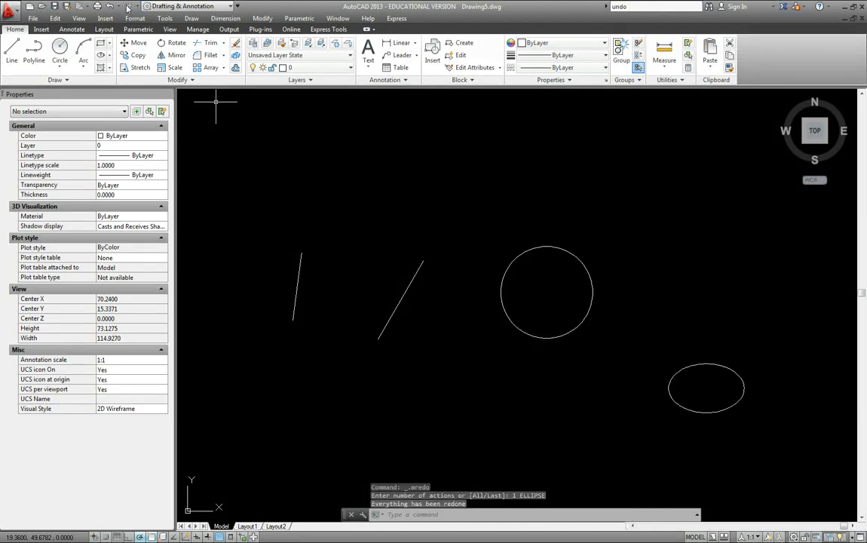
# Step: Repeat the full cycle of undoing the four objects until the drawing is empty and redoing them
pyautogui.click(110, 7)
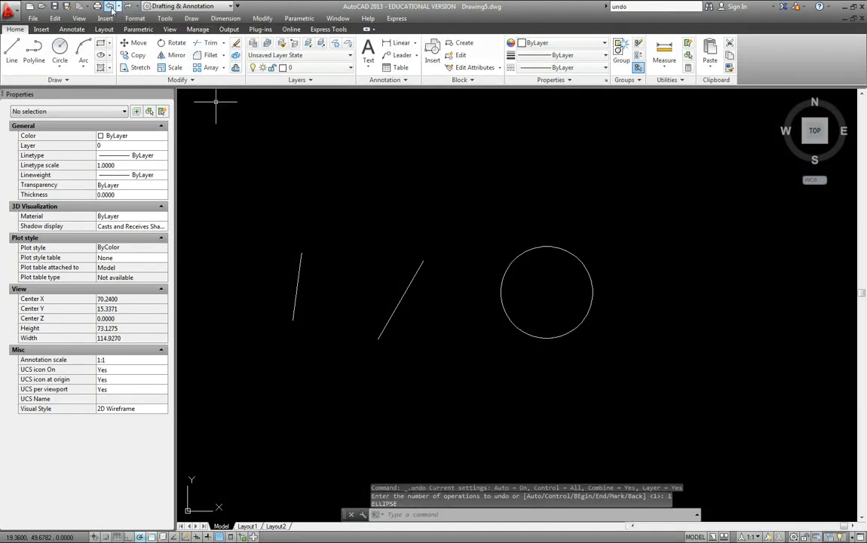
pyautogui.click(110, 6)
pyautogui.click(110, 7)
pyautogui.click(110, 7)
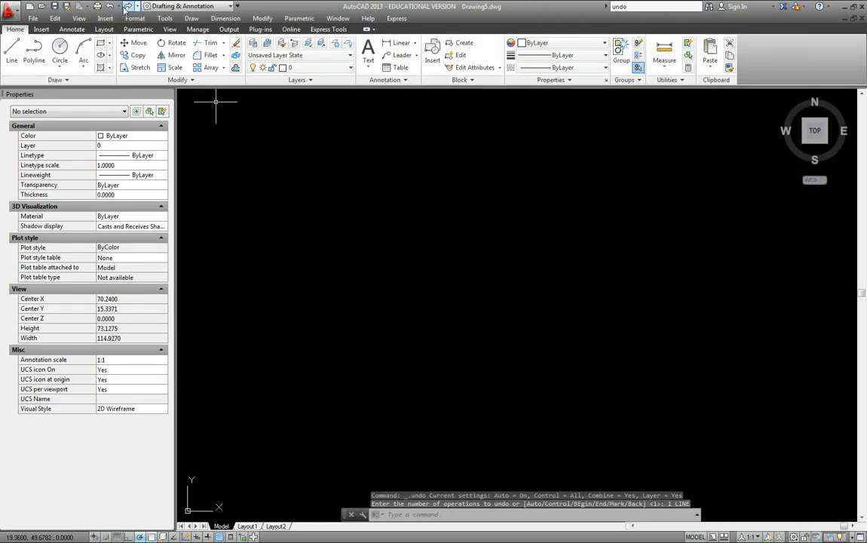
pyautogui.click(128, 7)
pyautogui.click(127, 6)
pyautogui.click(128, 7)
pyautogui.click(128, 7)
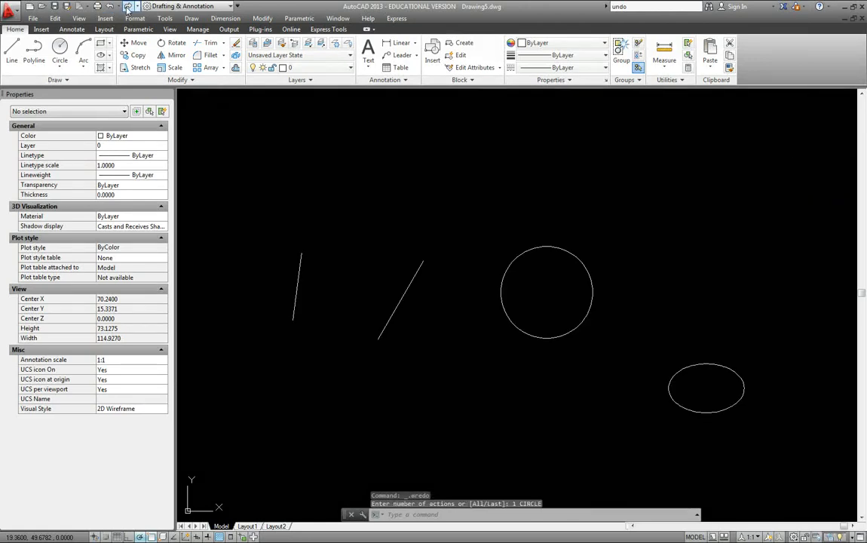
# Step: Undo the ellipse and the circle, restore the circle with the REDO command, and redo the ellipse
pyautogui.click(110, 7)
pyautogui.click(110, 7)
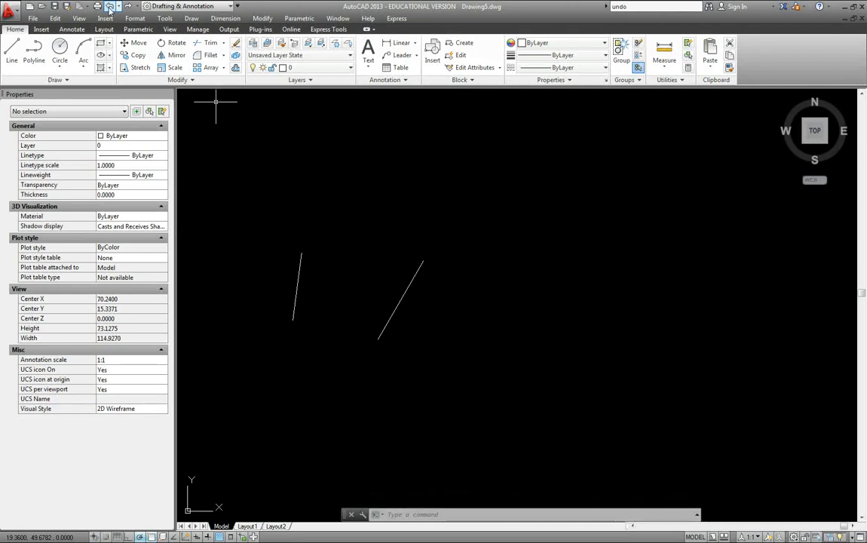
pyautogui.write('redo')
pyautogui.press('Return')
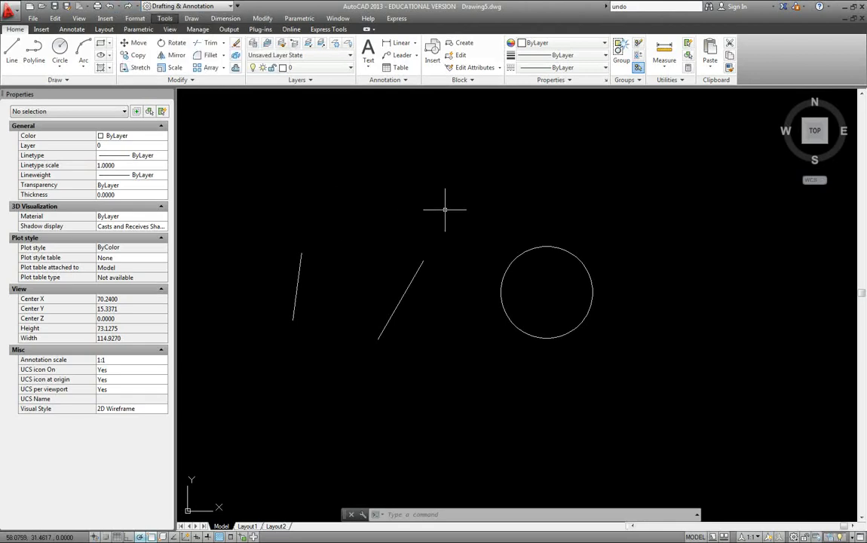
pyautogui.click(131, 7)
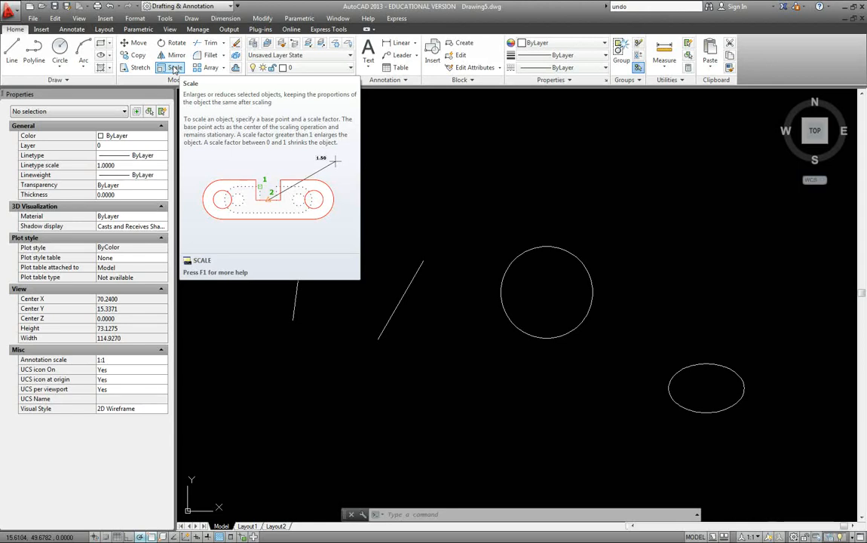
# Step: Open the Help page of the Scale command from its tooltip, and close Help
pyautogui.press('F1')
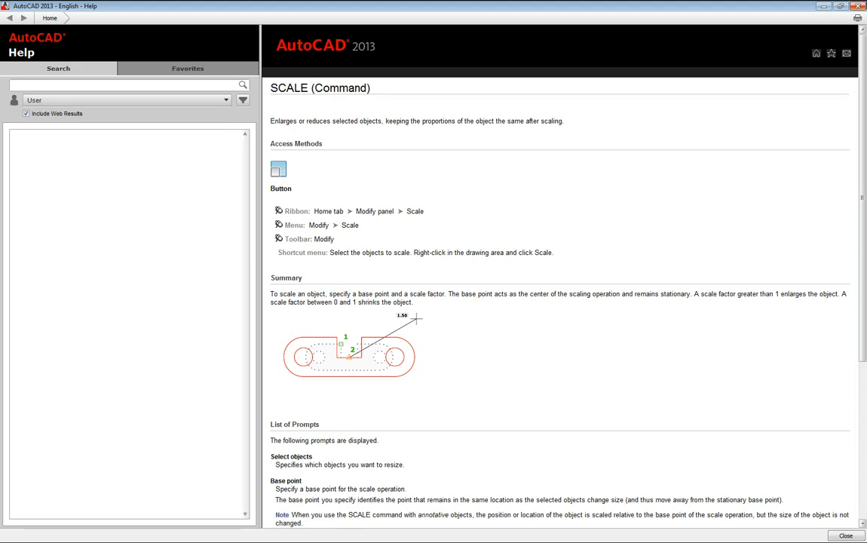
pyautogui.click(858, 5)
pyautogui.click(483, 209)
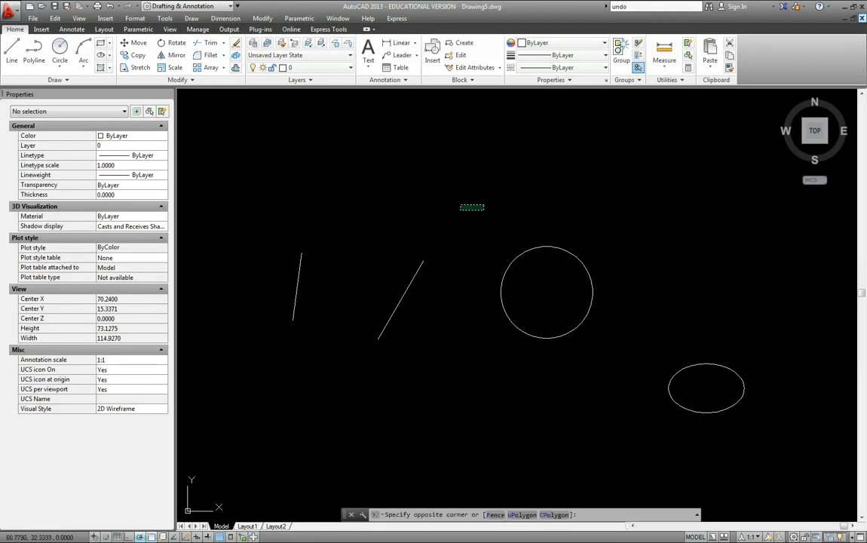
# Step: Open the general Help start page, enter "sdfsdf" as a sample search term, and close Help
pyautogui.press('F1')
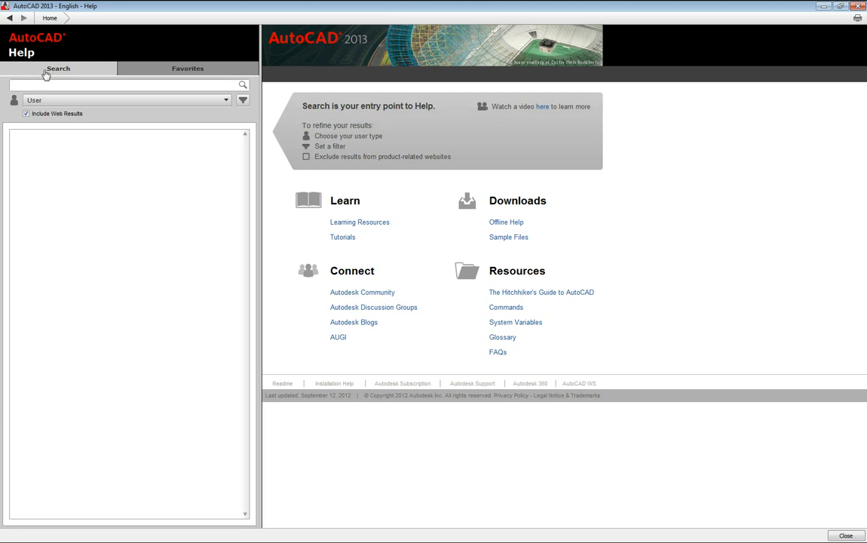
pyautogui.write('sdfsdf')
pyautogui.click(860, 6)
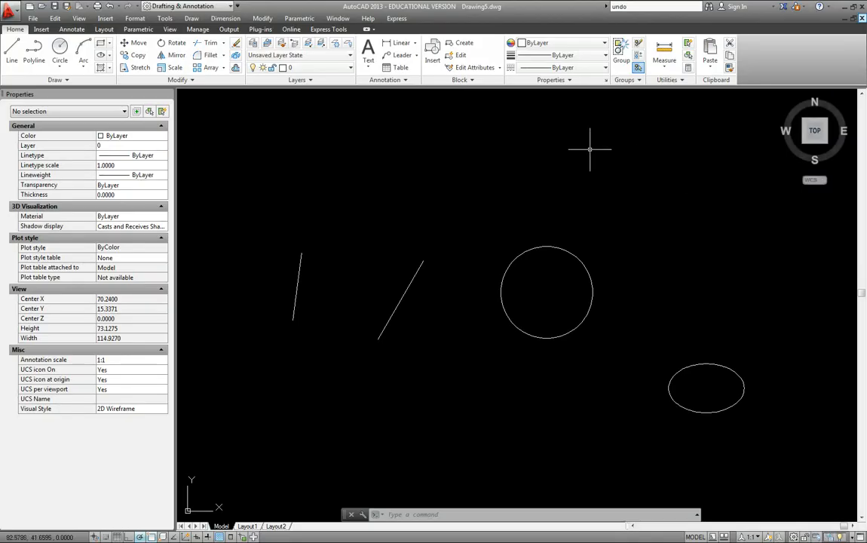
# Step: Open the Help page of the Line command while a line is being drawn, and cancel the line
pyautogui.moveTo(622, 186); pyautogui.dragTo(602, 175, button='middle')
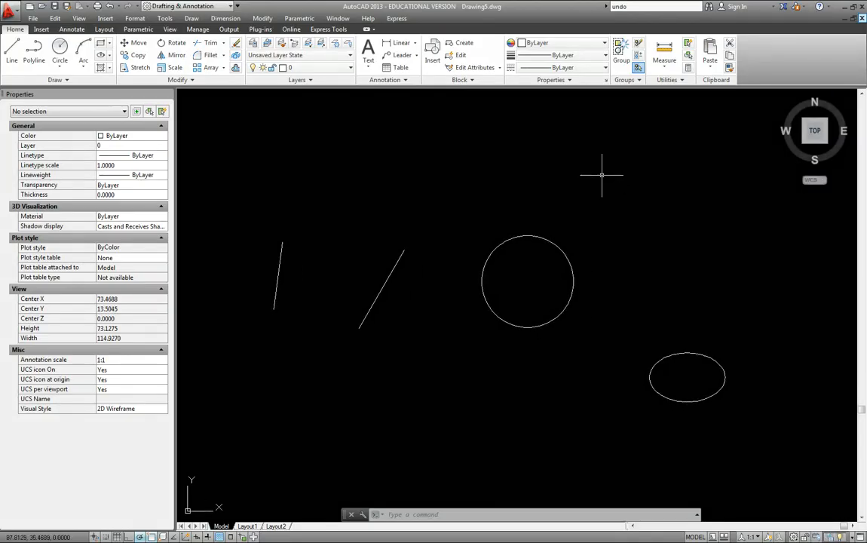
pyautogui.write('l')
pyautogui.press('Return')
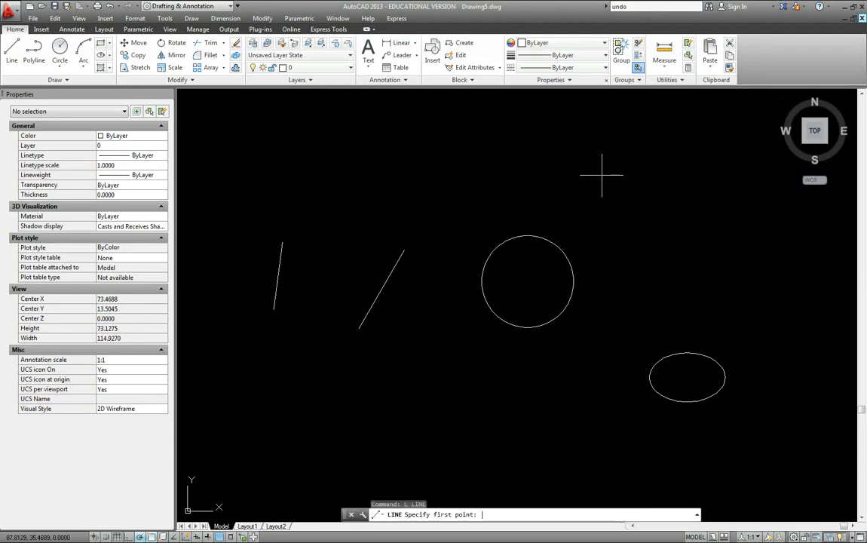
pyautogui.click(468, 201)
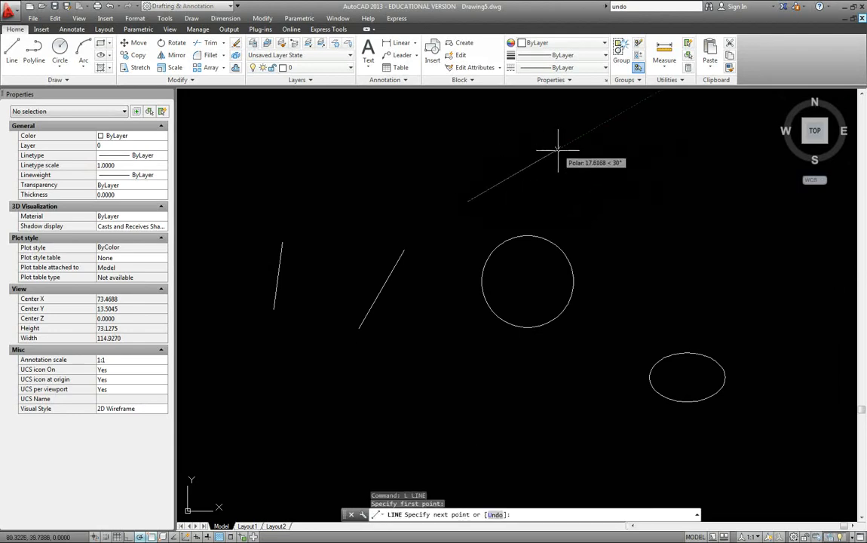
pyautogui.press('F1')
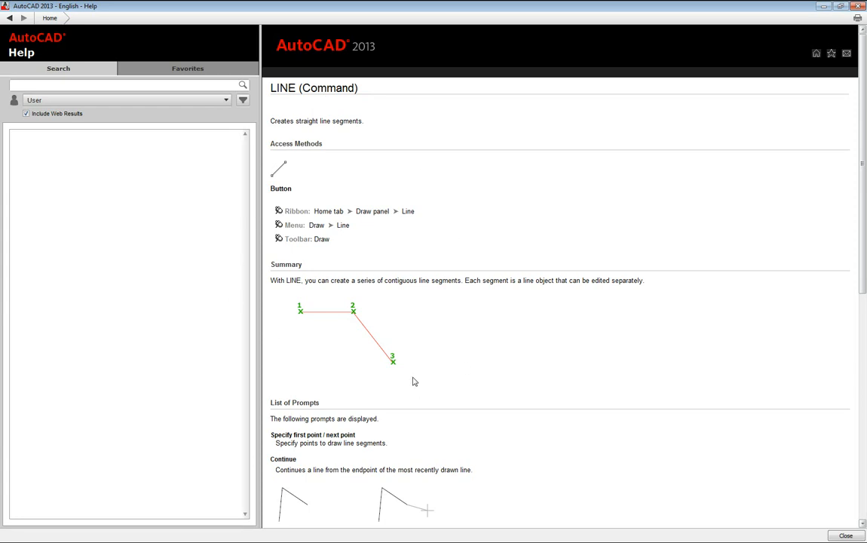
pyautogui.click(859, 6)
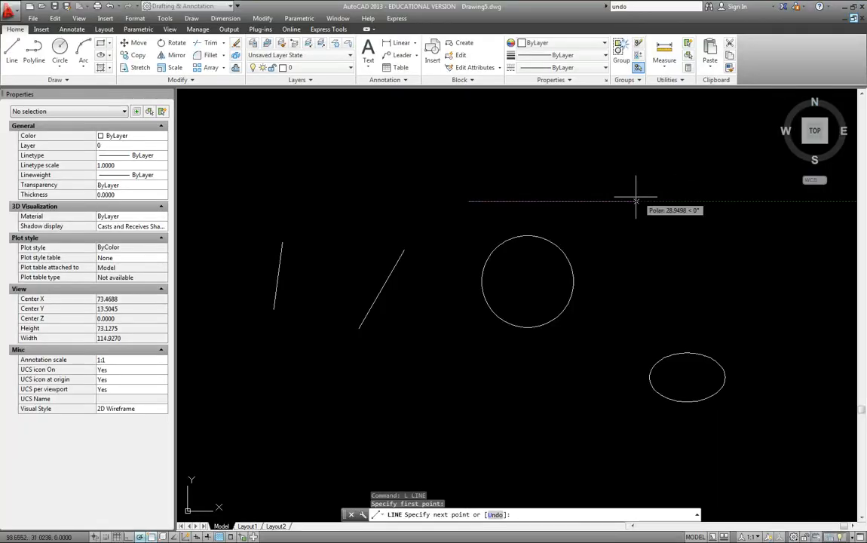
pyautogui.press('Escape')
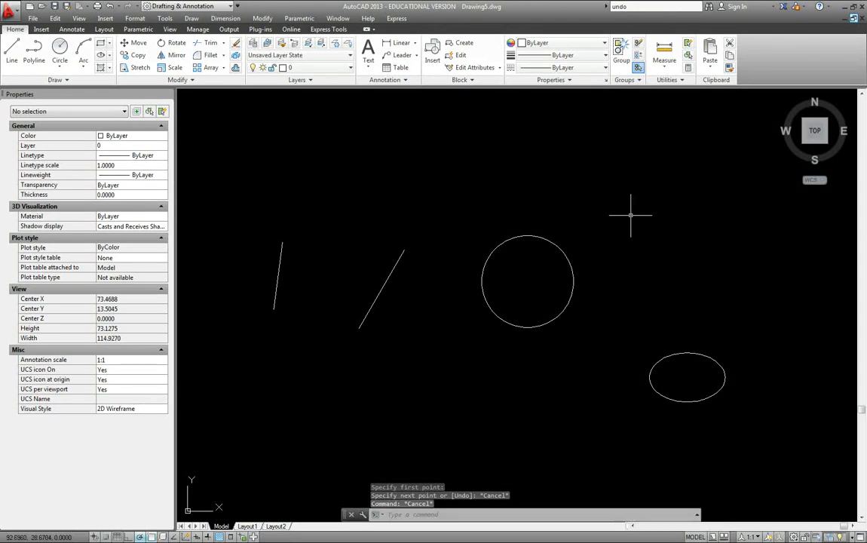
# Step: Draw a slanted line above the longer of the two existing lines
pyautogui.moveTo(638, 223); pyautogui.dragTo(594, 289, button='middle')
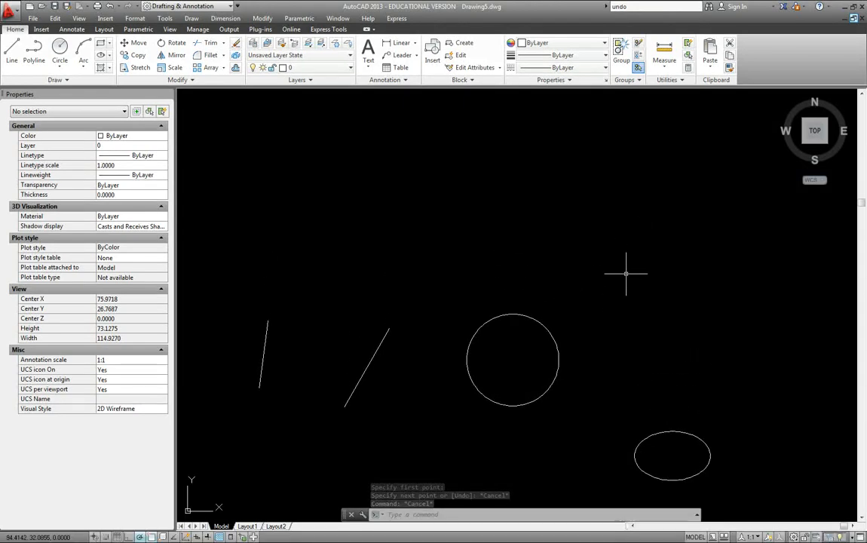
pyautogui.write('l')
pyautogui.press('Return')
pyautogui.click(350, 260)
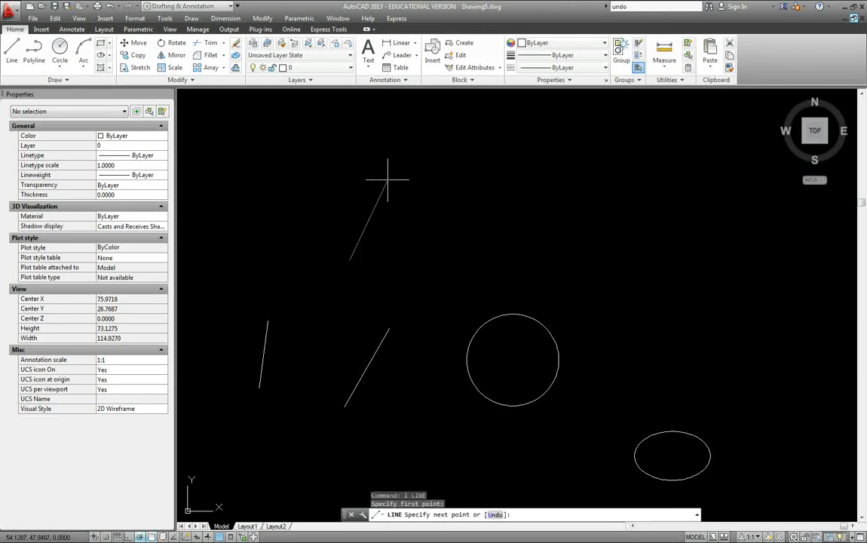
pyautogui.click(388, 180)
pyautogui.press('Escape')
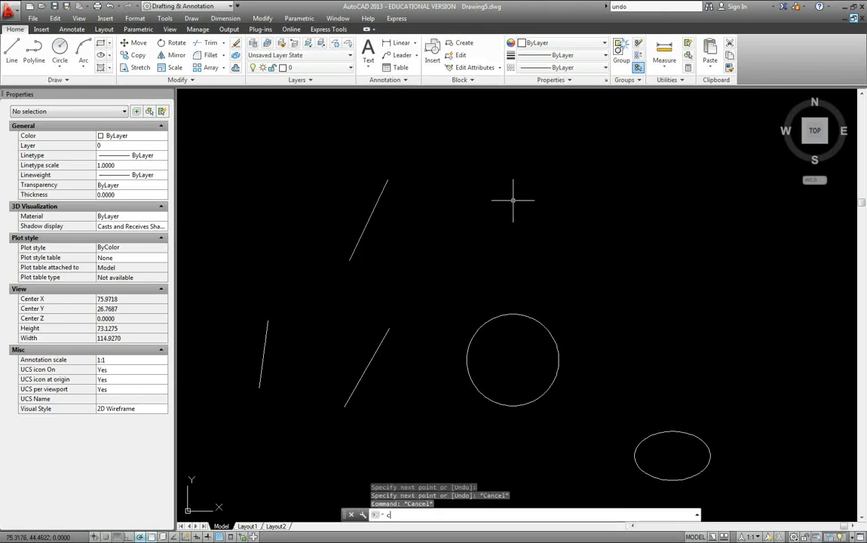
# Step: Draw a circle with a radius of about 10.16 units above the existing circle, beside the upper slanted line
pyautogui.write('c')
pyautogui.press('Return')
pyautogui.click(494, 221)
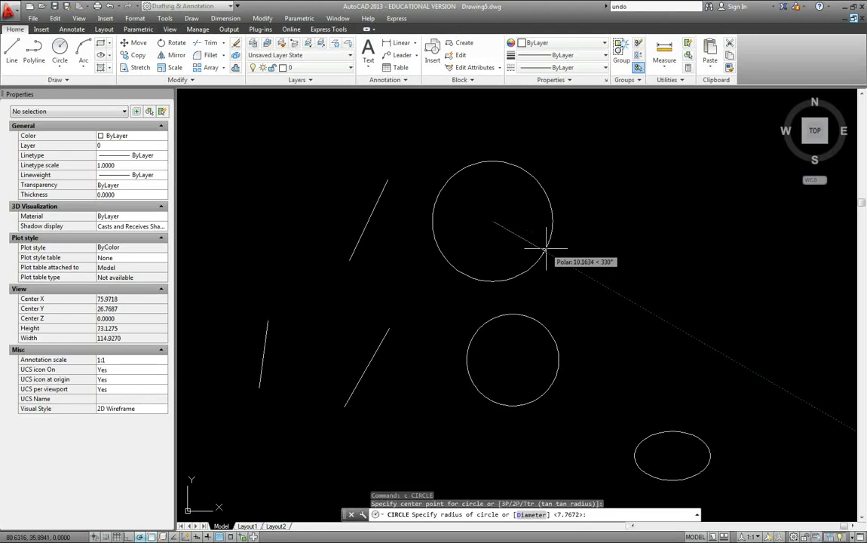
pyautogui.click(546, 249)
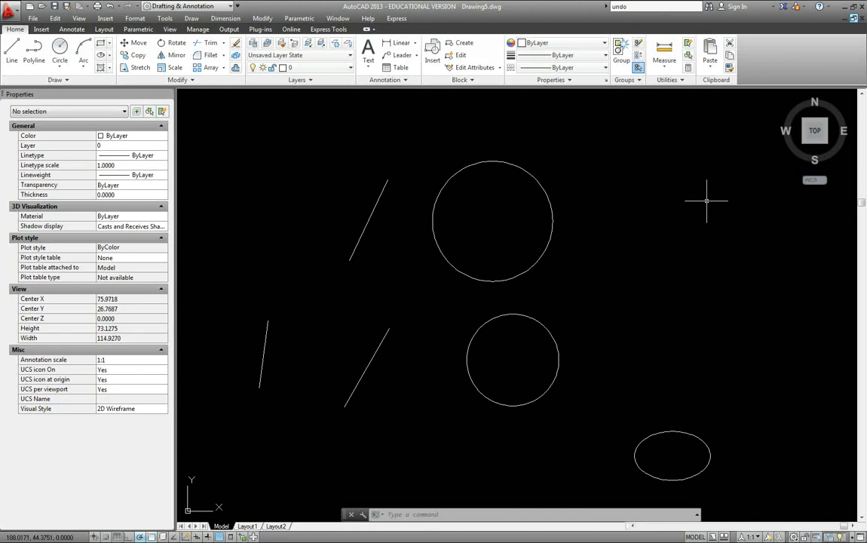
# Step: Repeat the Circle command to draw four overlapping circles descending from beside the upper circle towards the ellipse, and cancel a fifth one
pyautogui.write('c')
pyautogui.press('Return')
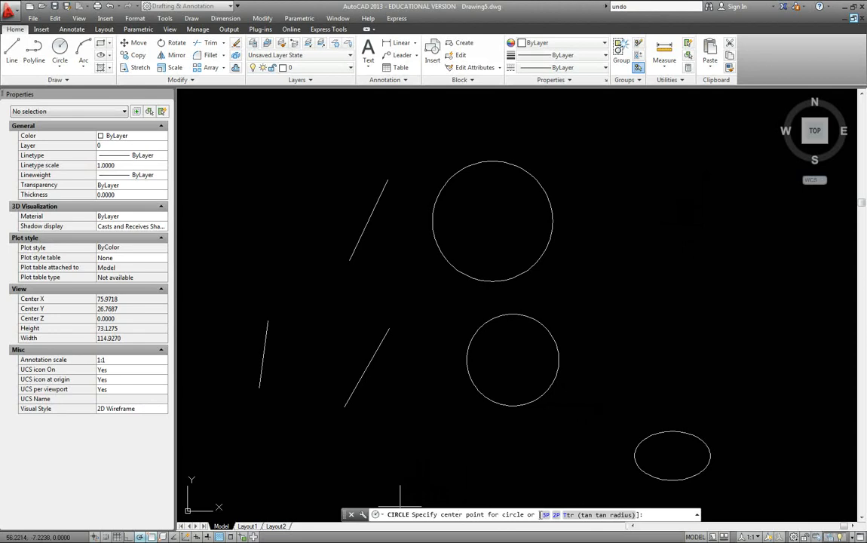
pyautogui.click(599, 223)
pyautogui.click(629, 293)
pyautogui.press('Return')
pyautogui.click(626, 250)
pyautogui.click(673, 287)
pyautogui.press('Return')
pyautogui.click(676, 310)
pyautogui.click(702, 351)
pyautogui.press('Return')
pyautogui.click(722, 375)
pyautogui.click(768, 412)
pyautogui.press('Return')
pyautogui.click(800, 477)
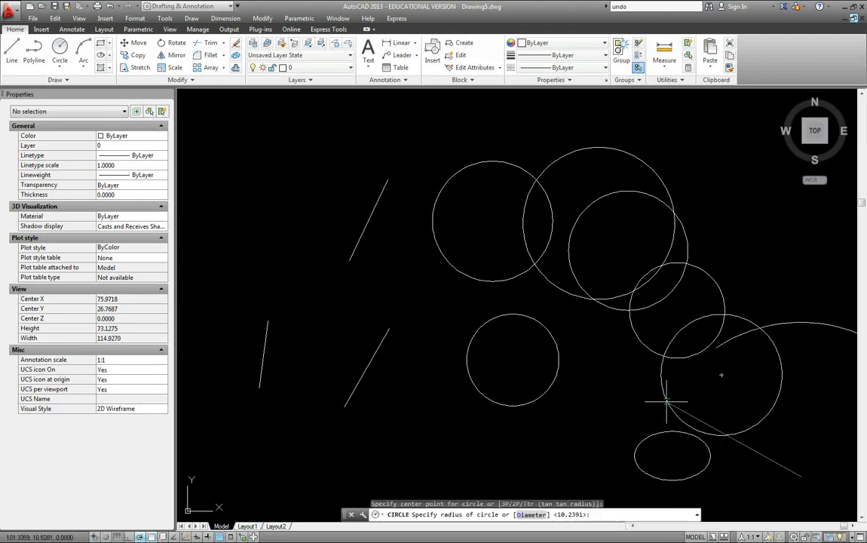
pyautogui.press('Escape')
pyautogui.press('Escape')
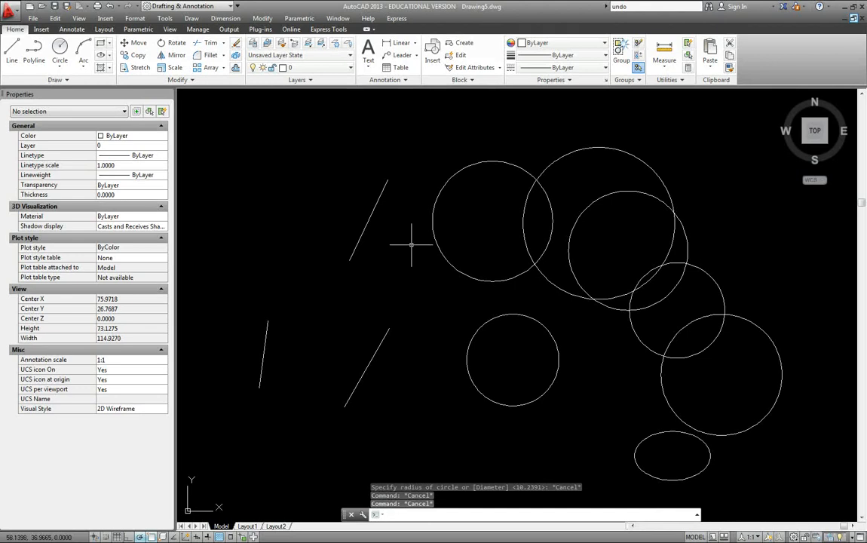
# Step: Select all the lines, circles and the ellipse with one selection window and erase them
pyautogui.moveTo(527, 228); pyautogui.dragTo(529, 221, button='middle')
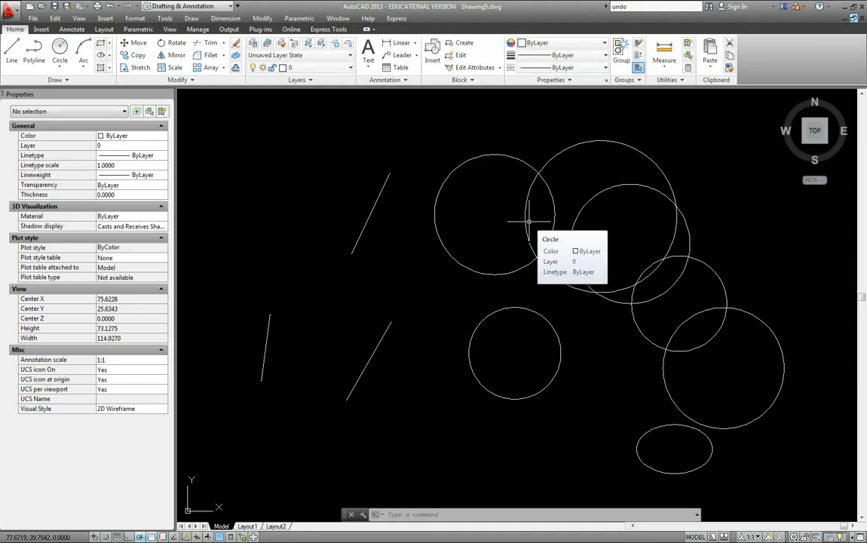
pyautogui.click(810, 481)
pyautogui.click(232, 106)
pyautogui.write('e')
pyautogui.press('Return')
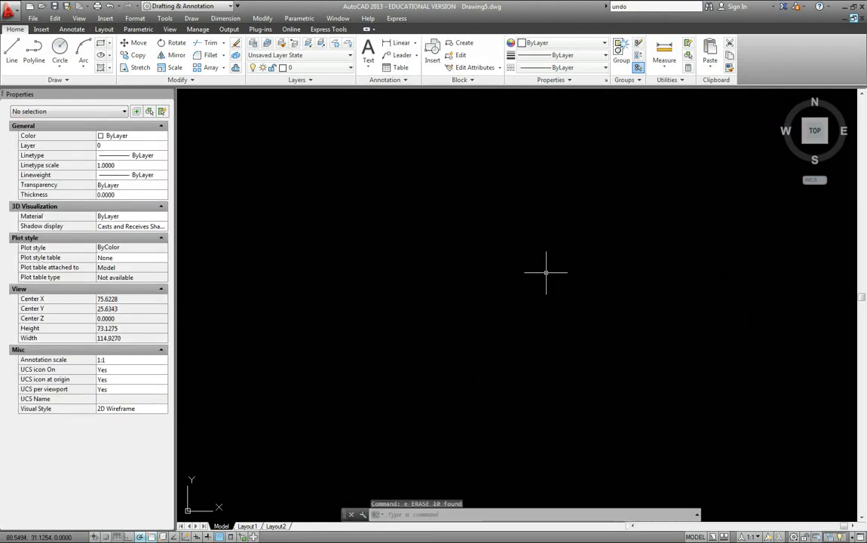